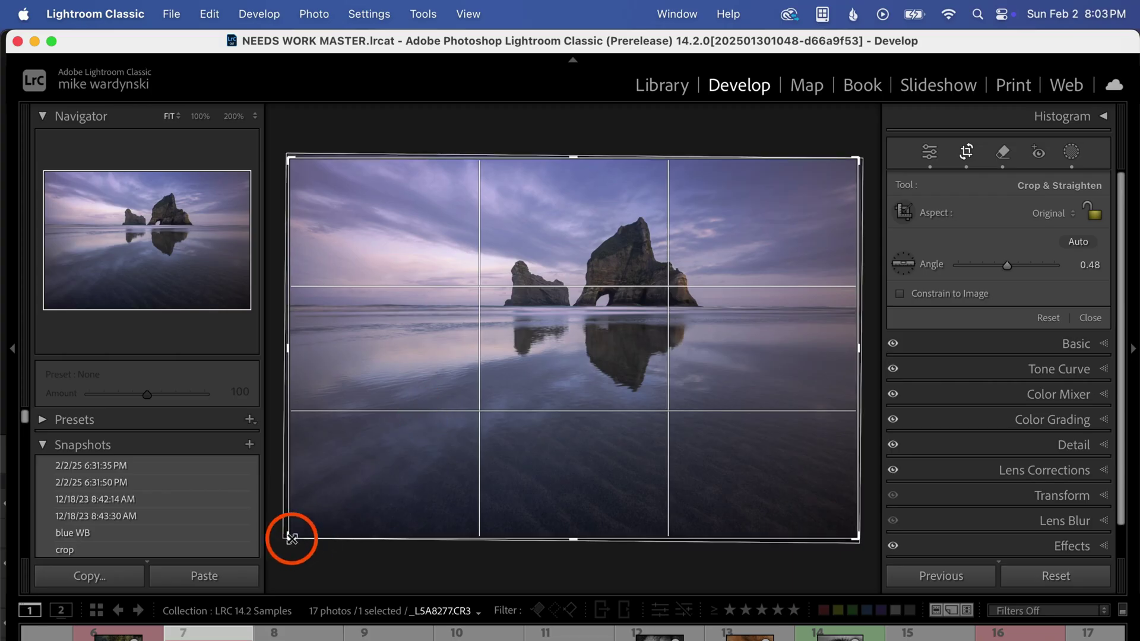
- Tighten the sea-stack photo's crop inward from the lower-left corner
left_click_drag(290, 536, 315, 508)
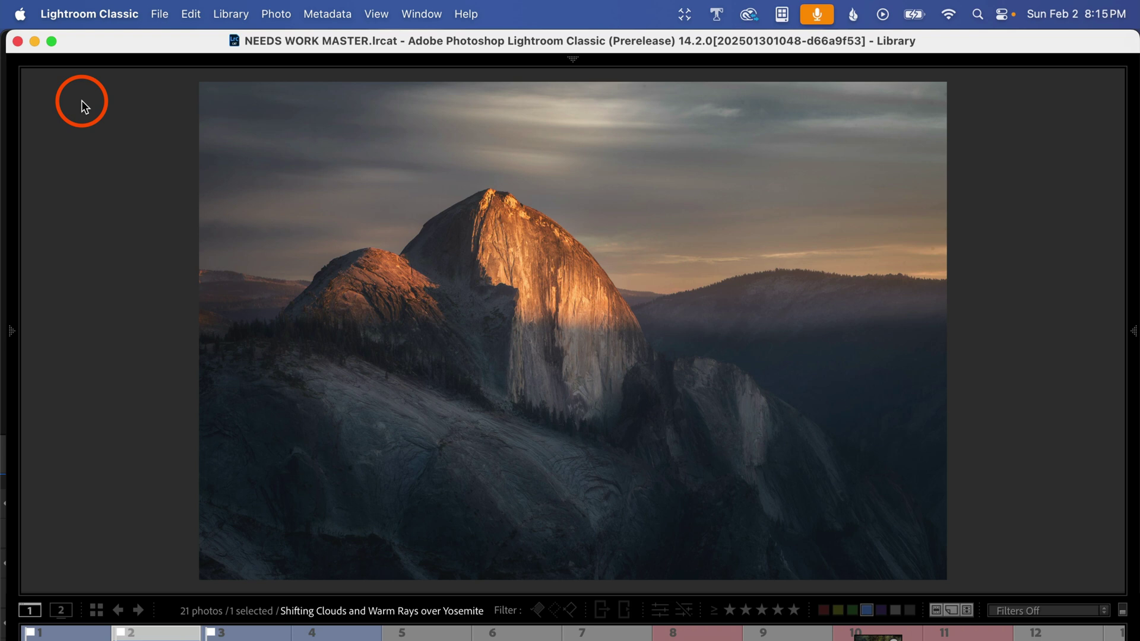
left_click(95, 17)
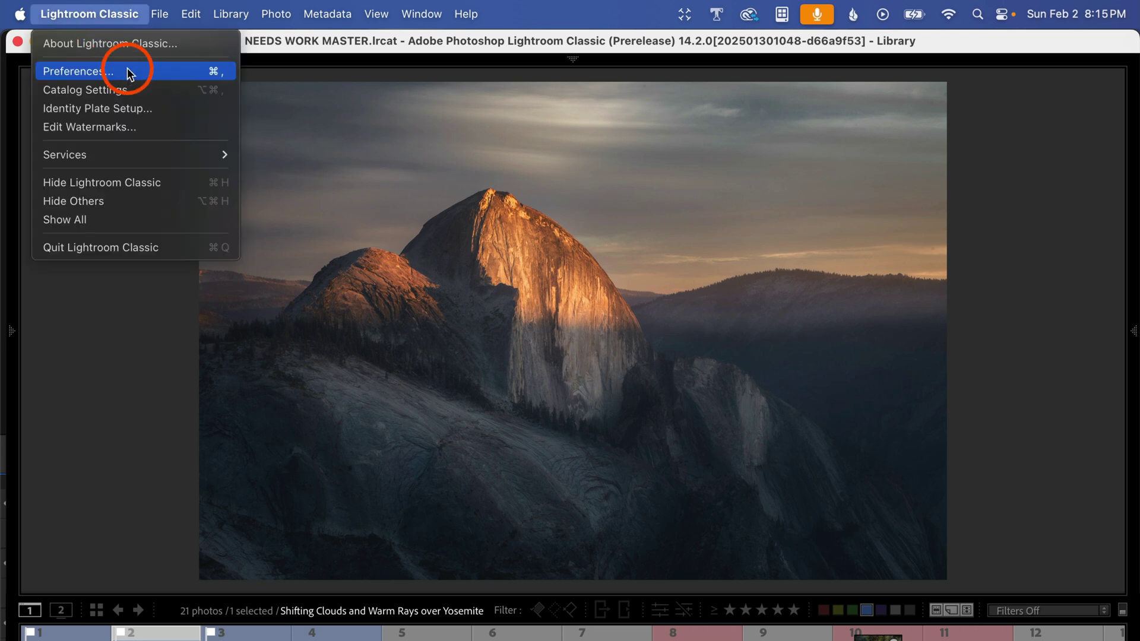
left_click(125, 89)
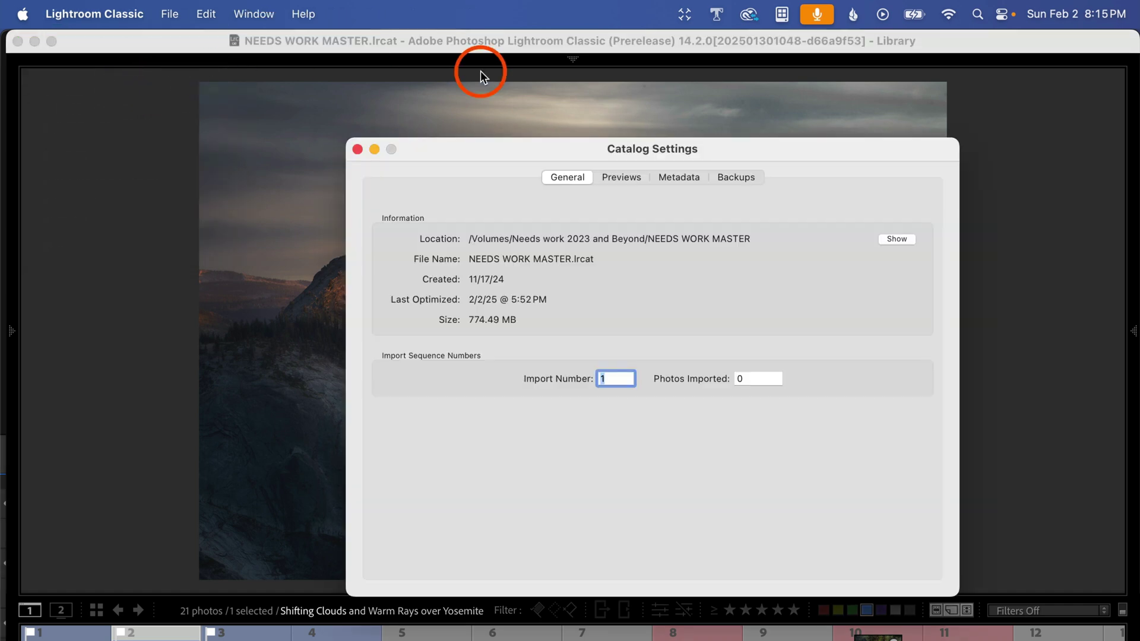
left_click(742, 178)
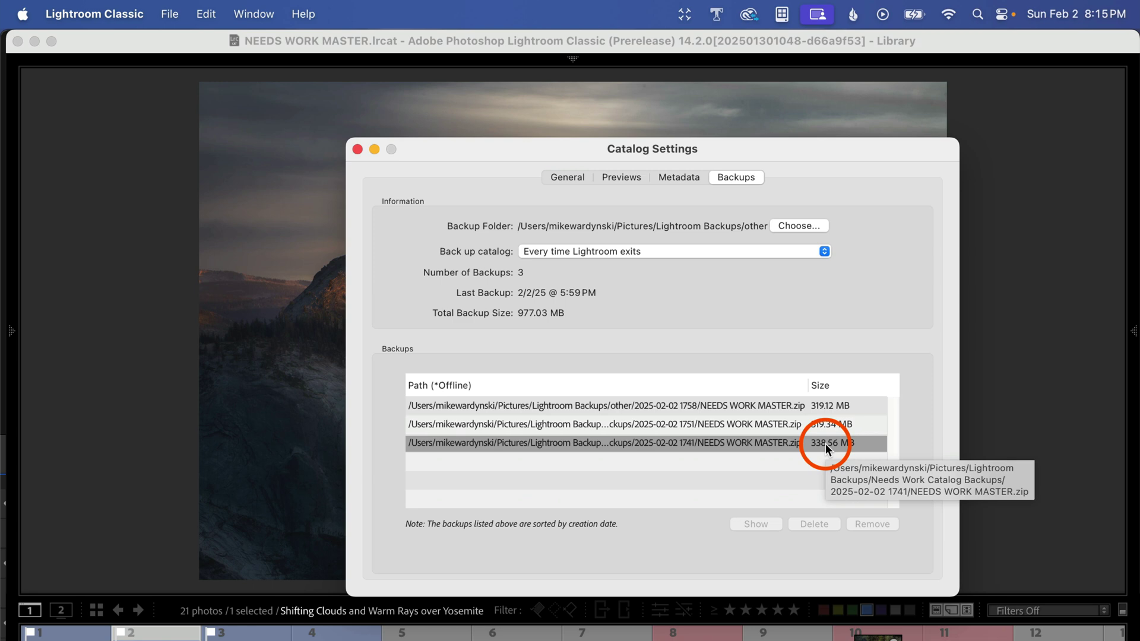
left_click(745, 424)
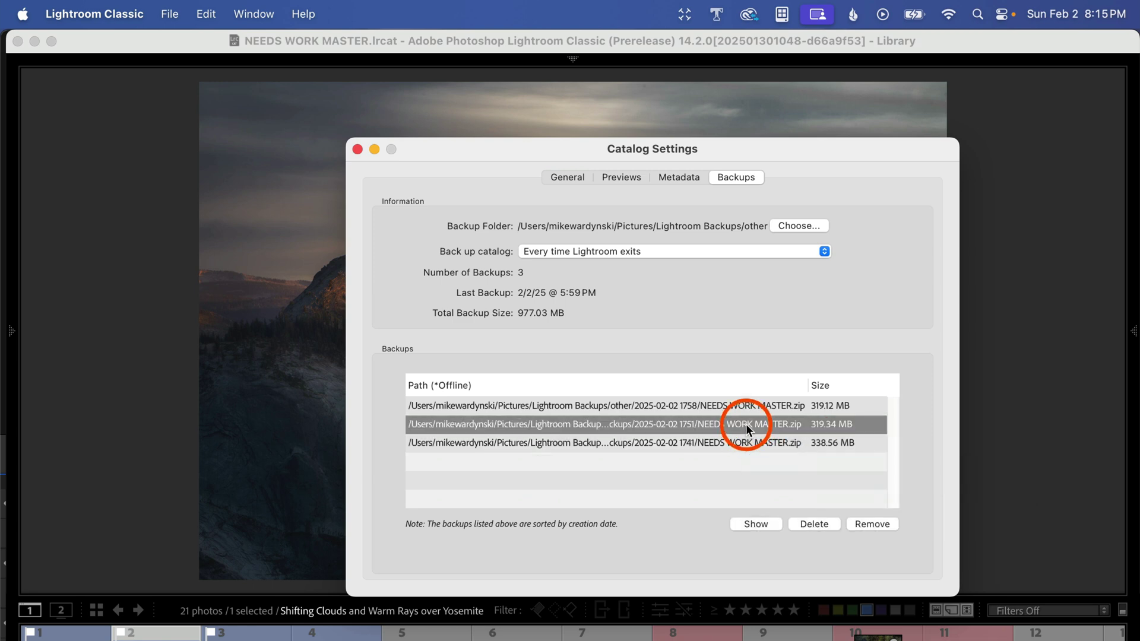
- Reveal the 1751 NEEDS WORK MASTER.zip backup in Finder, then return to Catalog Settings
left_click(761, 519)
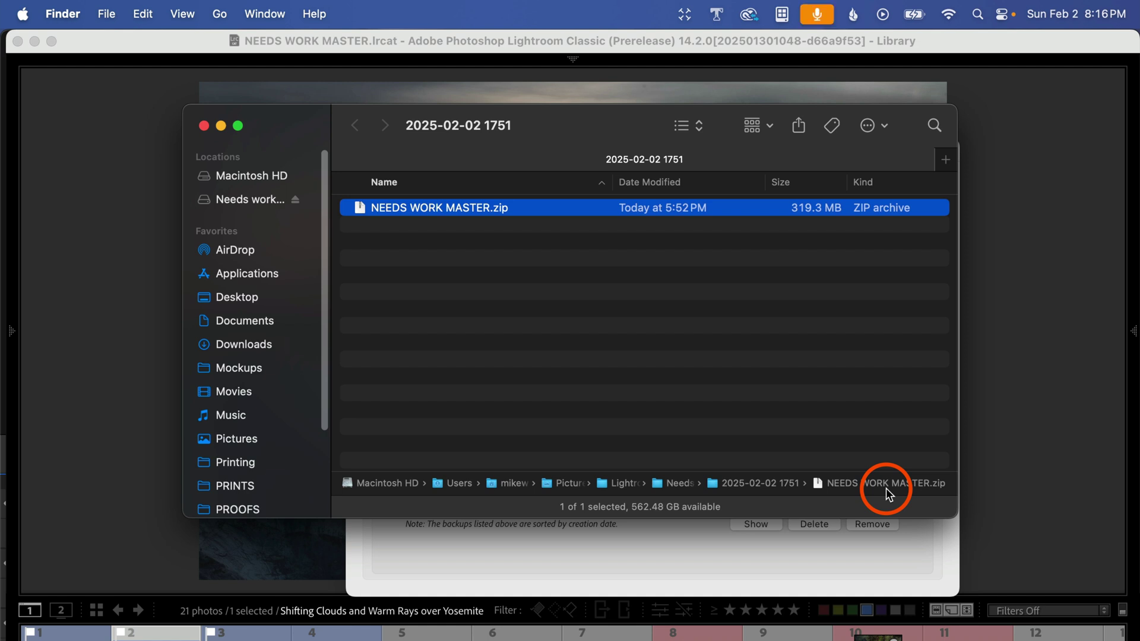
left_click(701, 553)
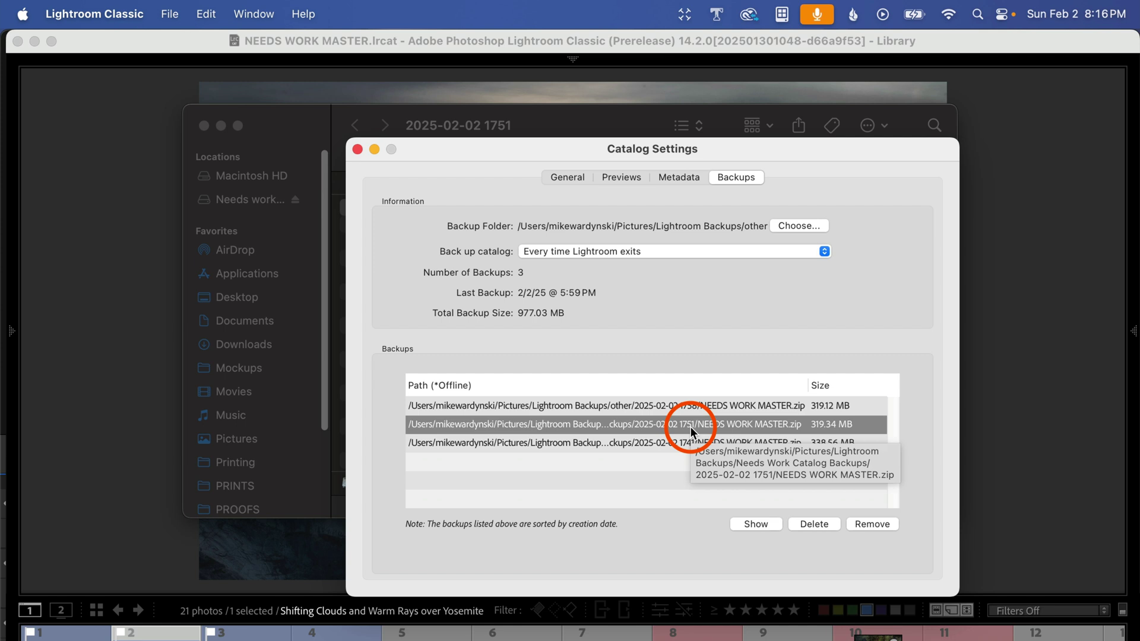
left_click(643, 442)
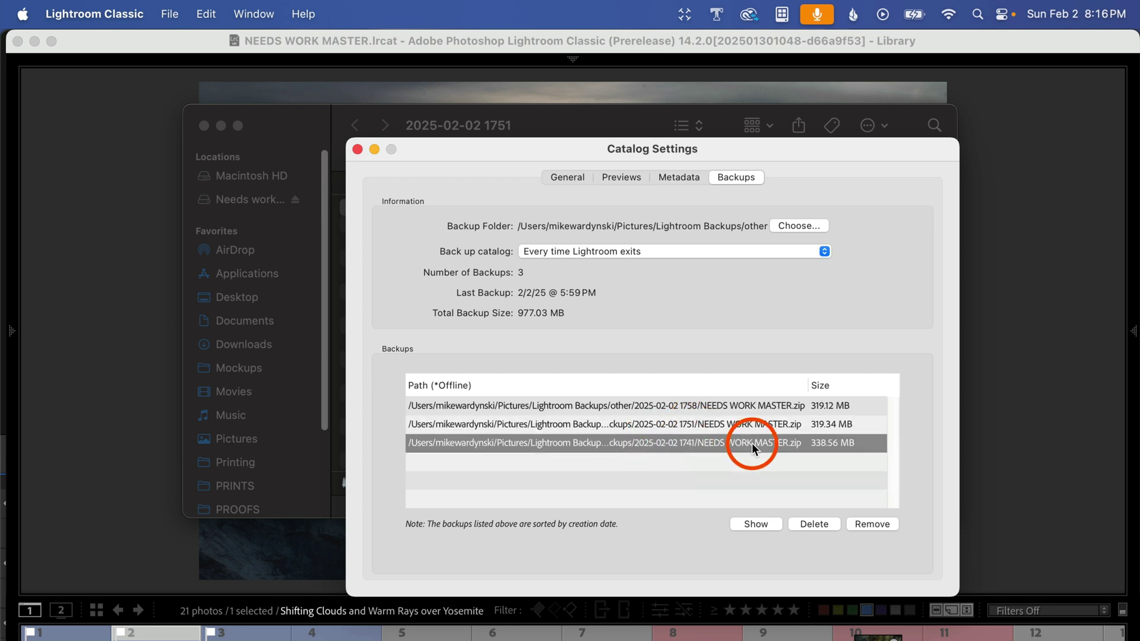
left_click(864, 520)
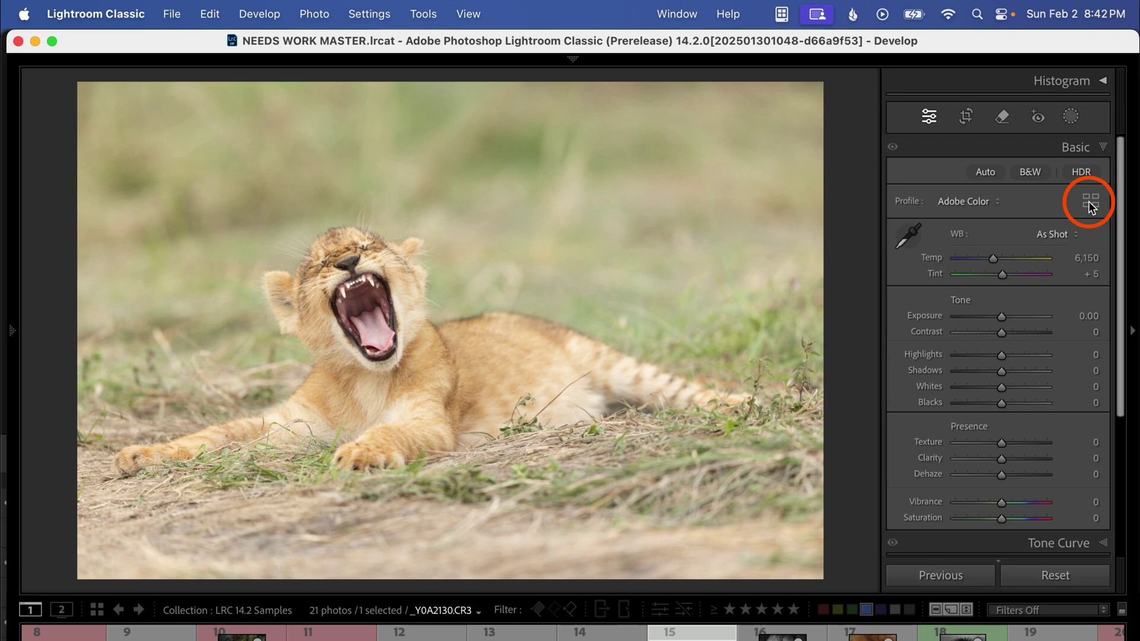
- Give the lion cub photo the Adaptive Color profile at amount 102 in the Profile Browser
left_click(1089, 199)
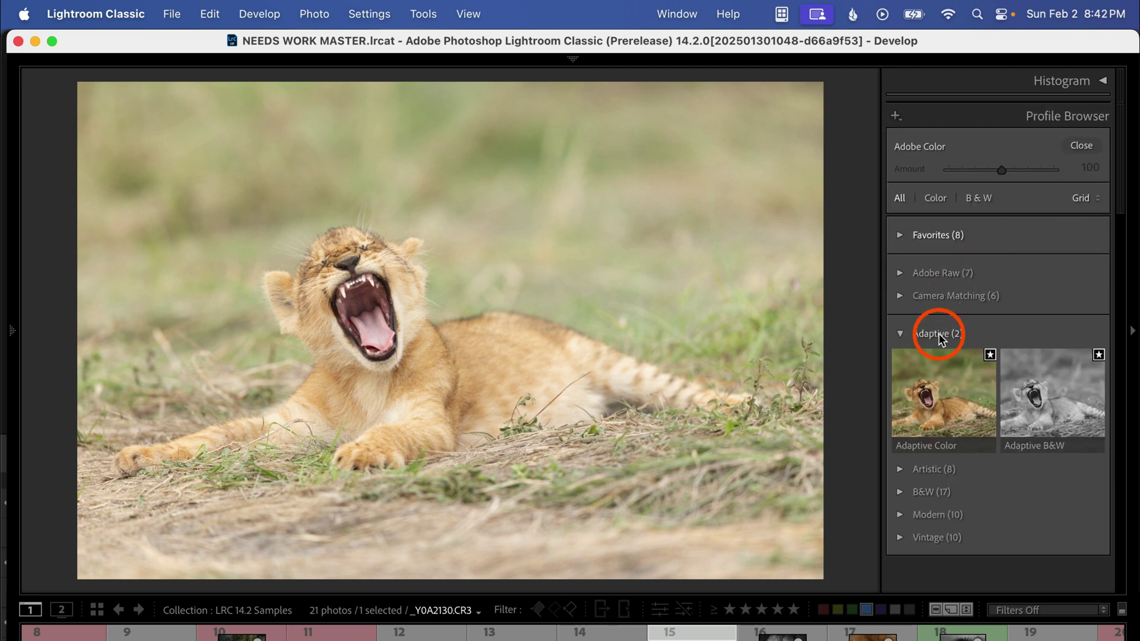
left_click(930, 394)
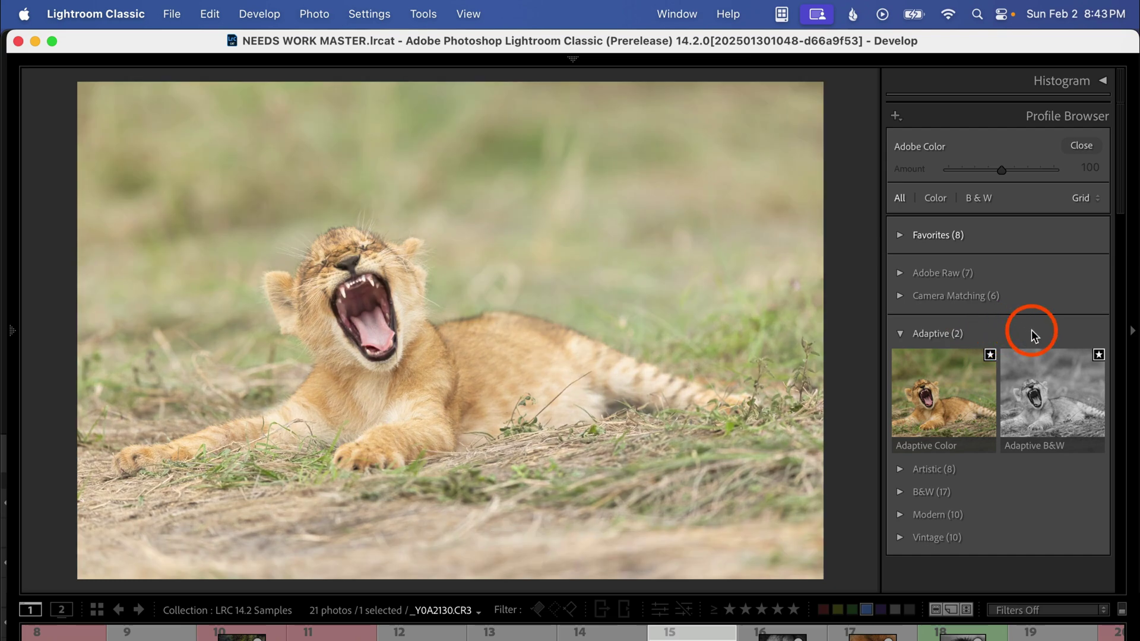
left_click(1049, 393)
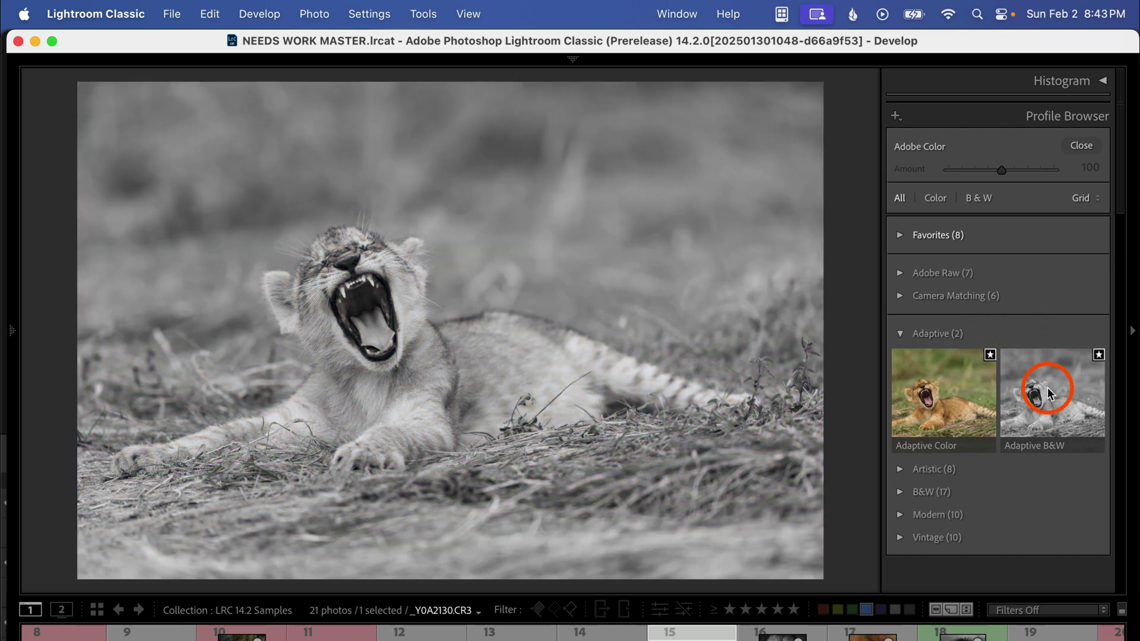
left_click(956, 391)
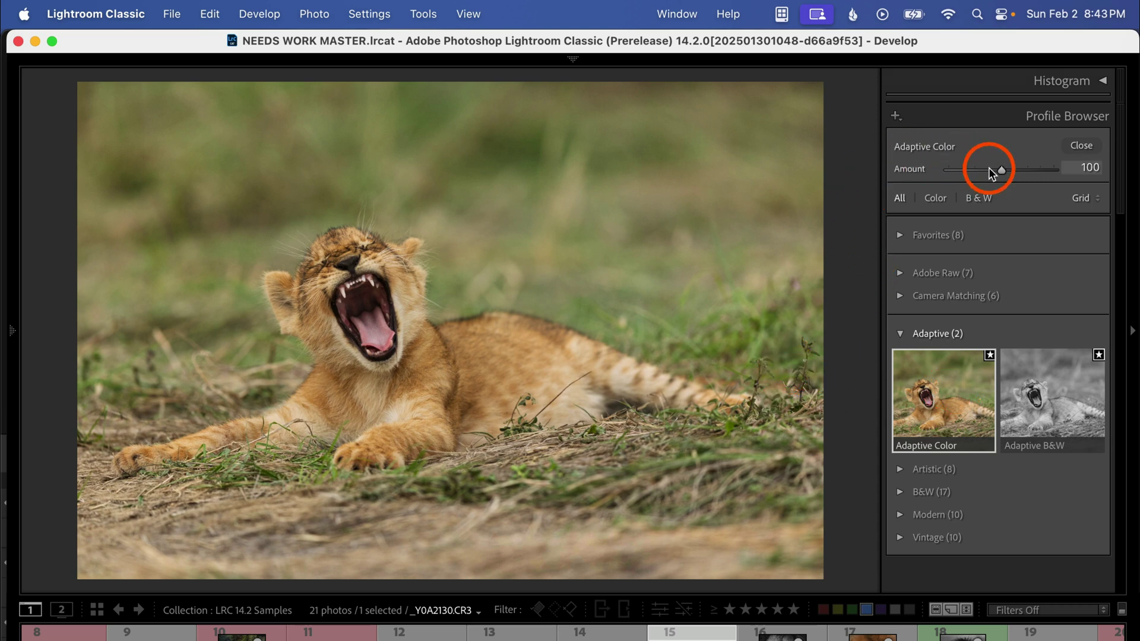
mouse_move(1002, 169)
left_mouse_down()
mouse_move(1068, 170)
mouse_move(921, 169)
mouse_move(1006, 172)
left_mouse_up()
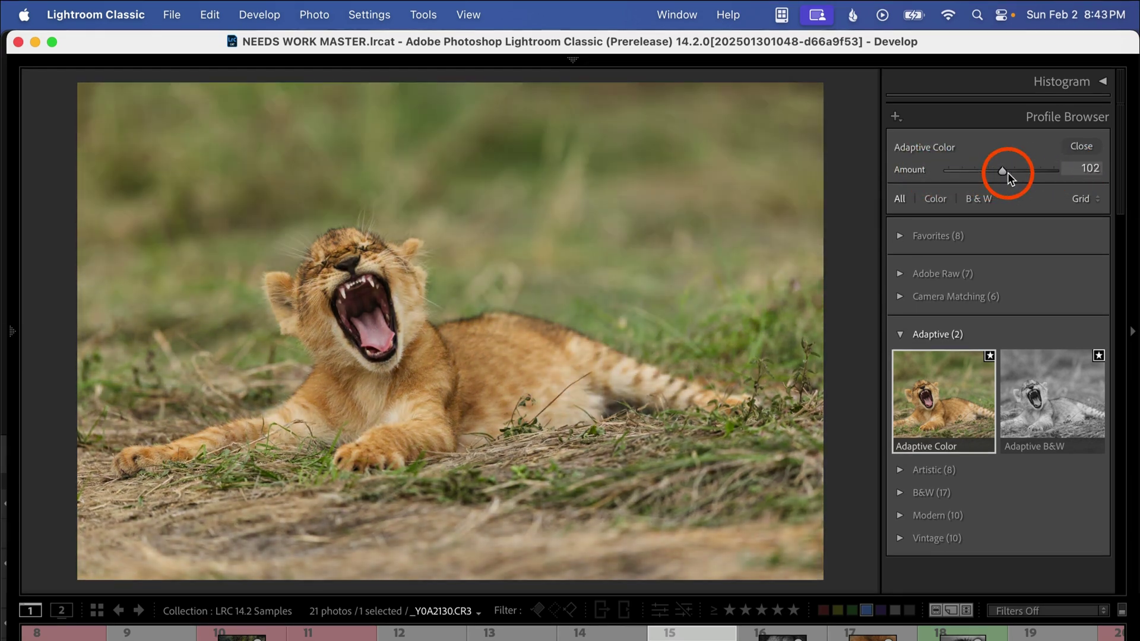
left_click(1082, 146)
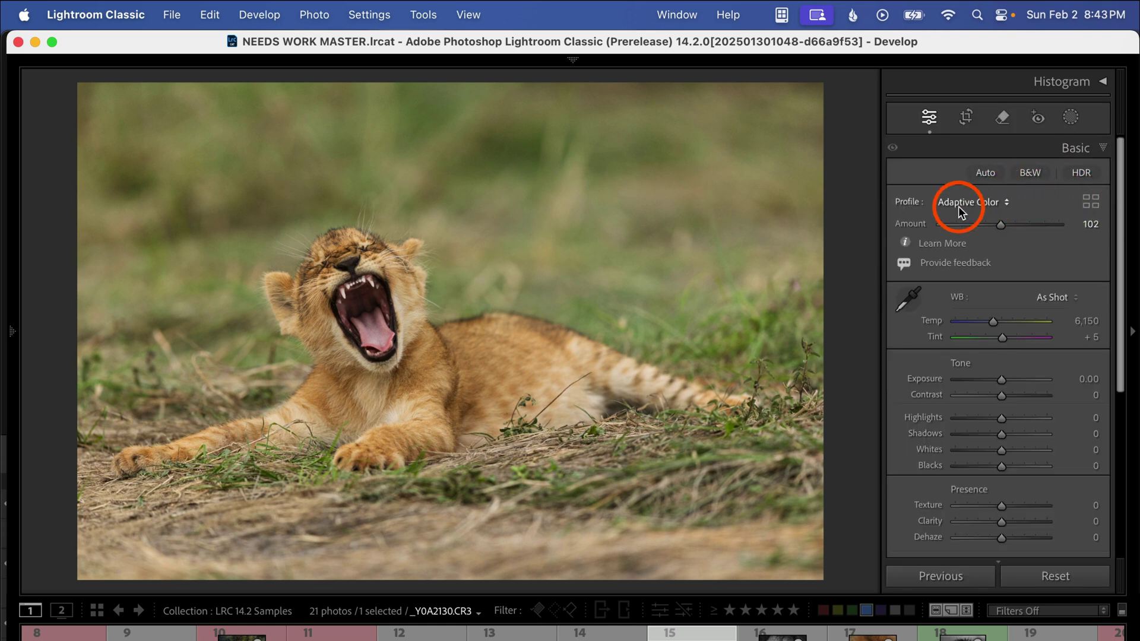
- Reset the lion cub to Adobe Color, reapply Adaptive Color, then set the lake photo's amount to 145
left_click(995, 202)
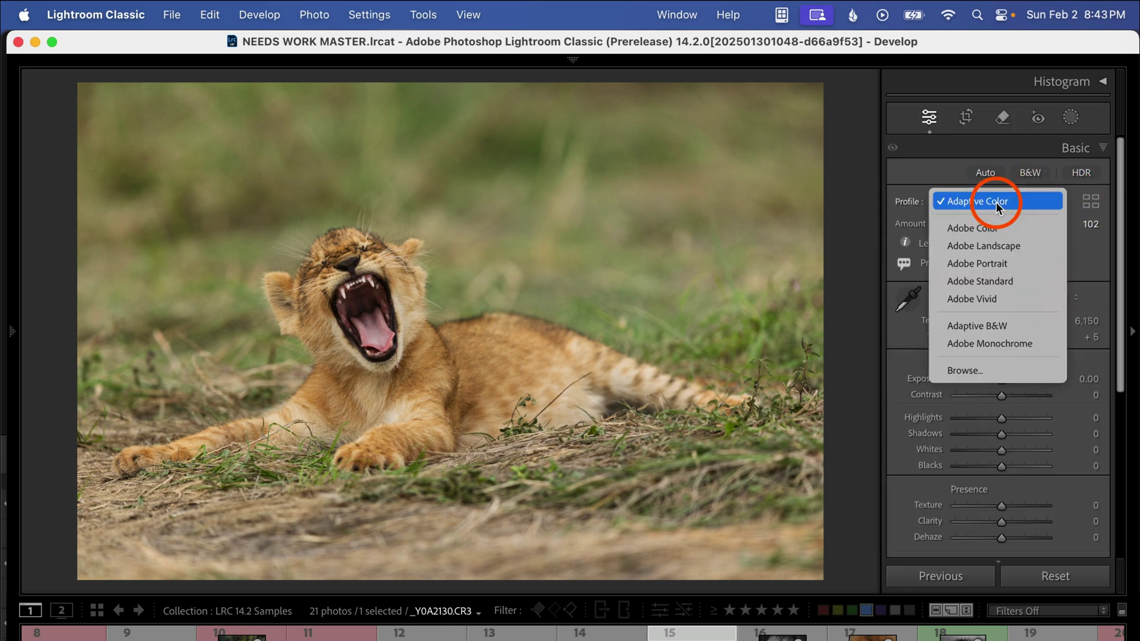
left_click(969, 229)
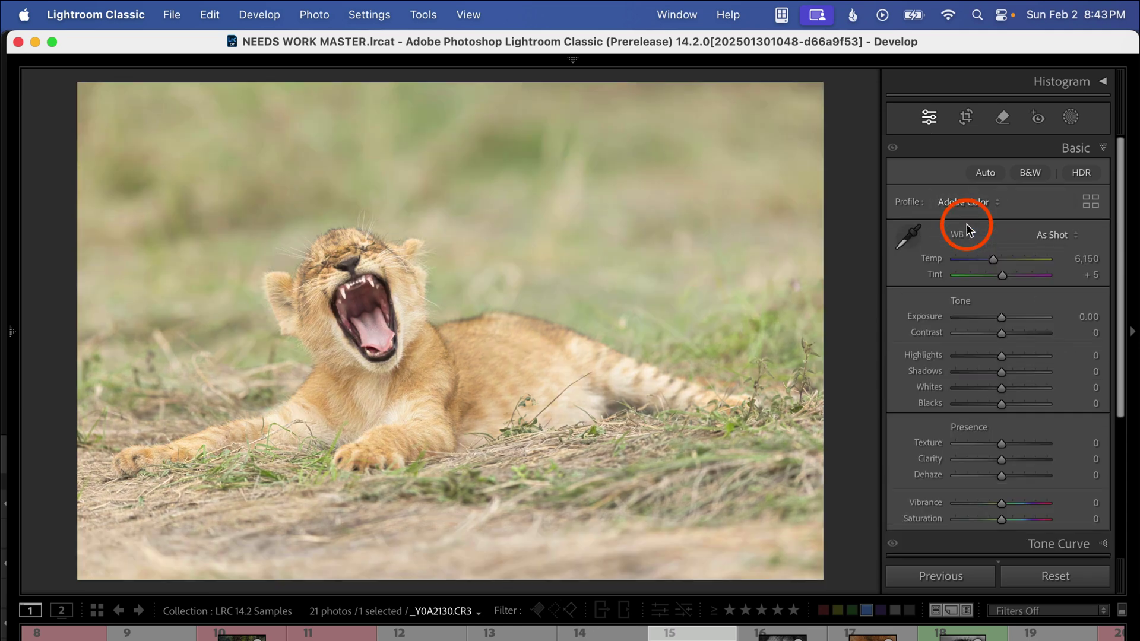
left_click(985, 201)
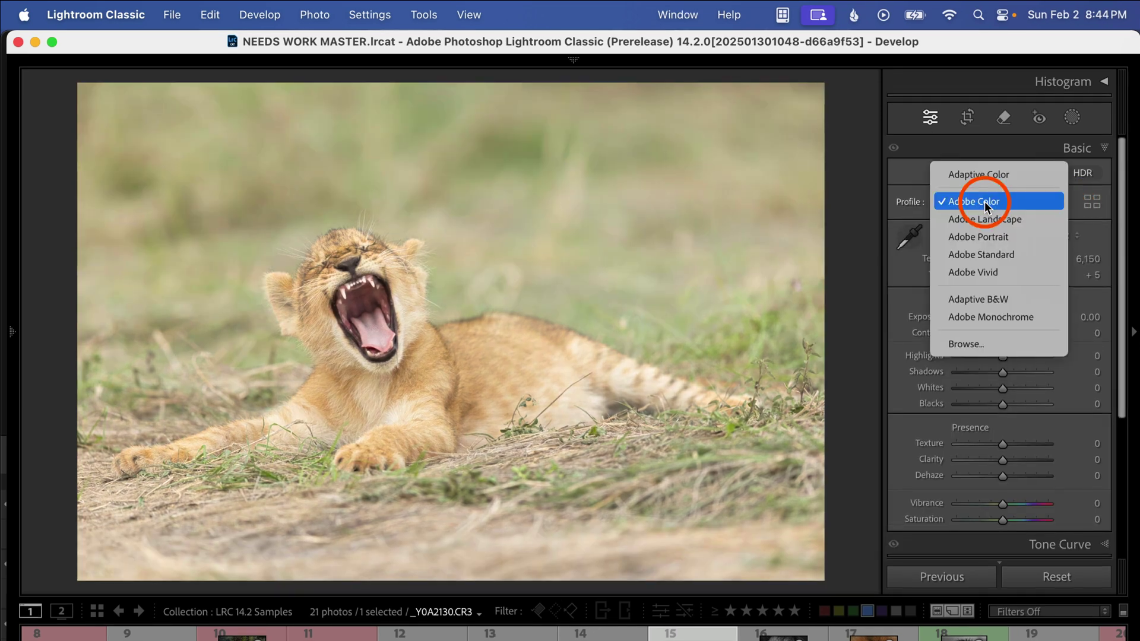
left_click(975, 341)
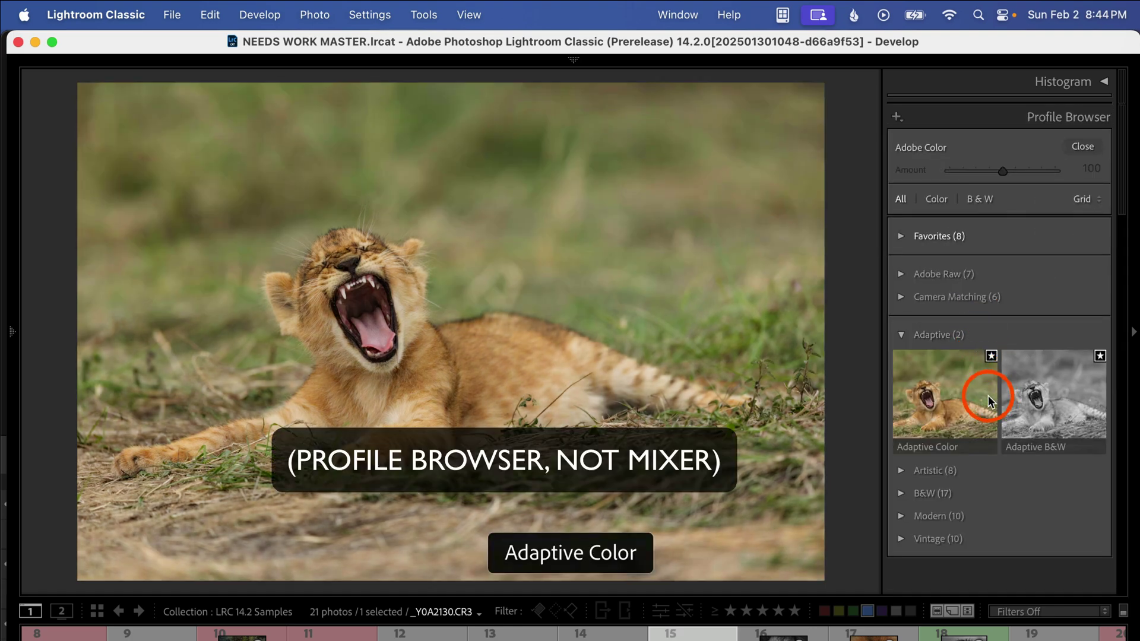
left_click(974, 393)
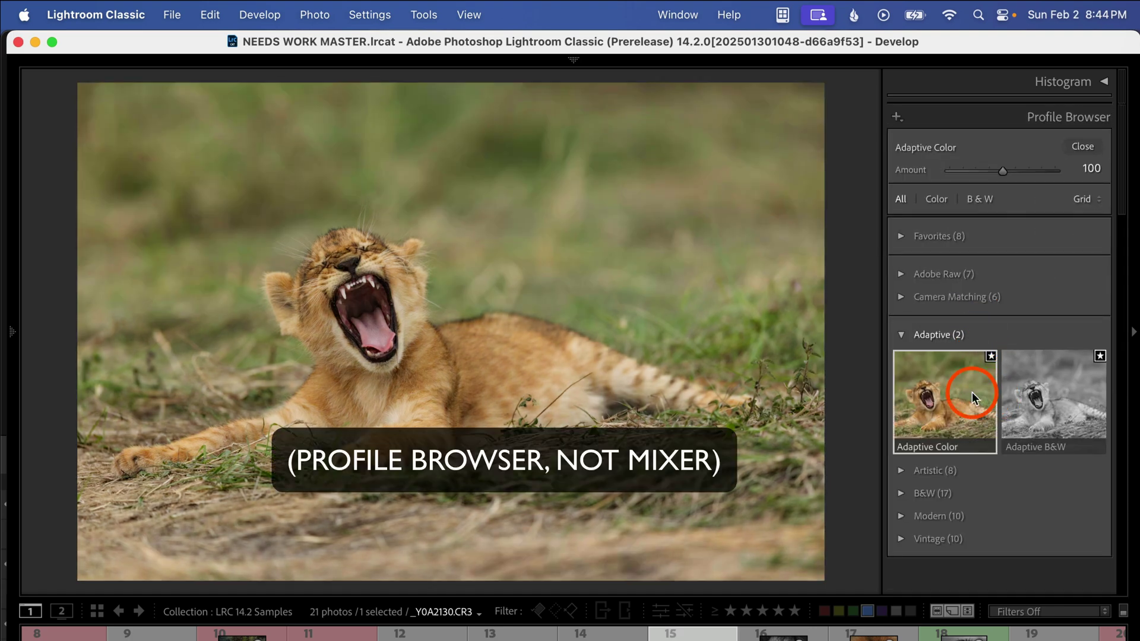
left_click(1086, 147)
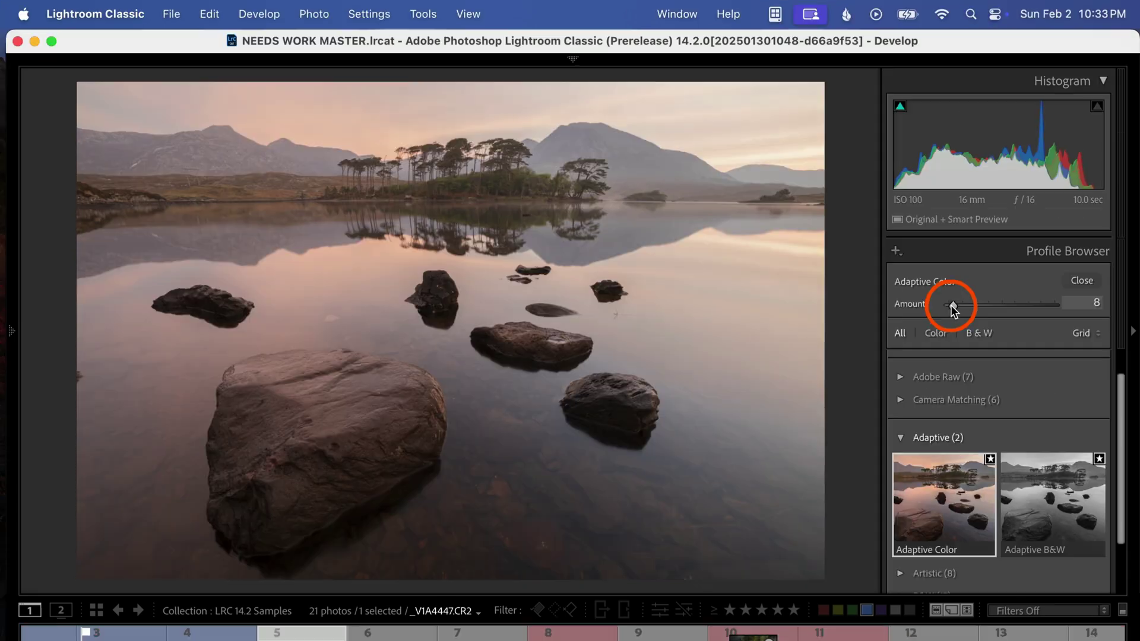
left_click_drag(950, 305, 1023, 311)
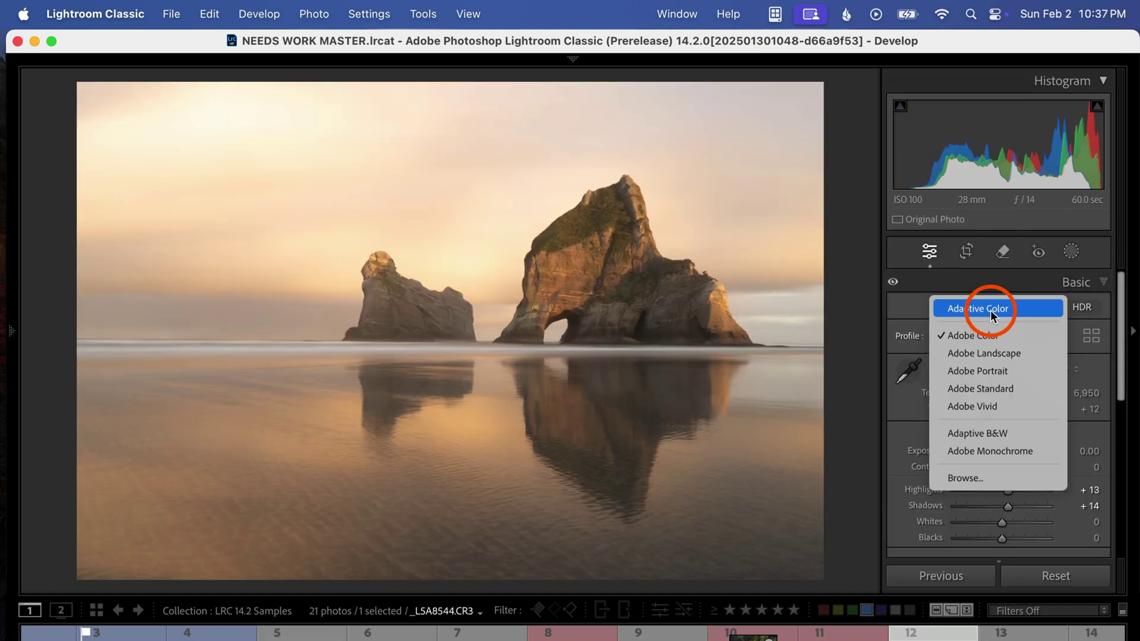
- Give the sea-arch photo the Adaptive Color profile and turn on HDR editing
left_click(990, 310)
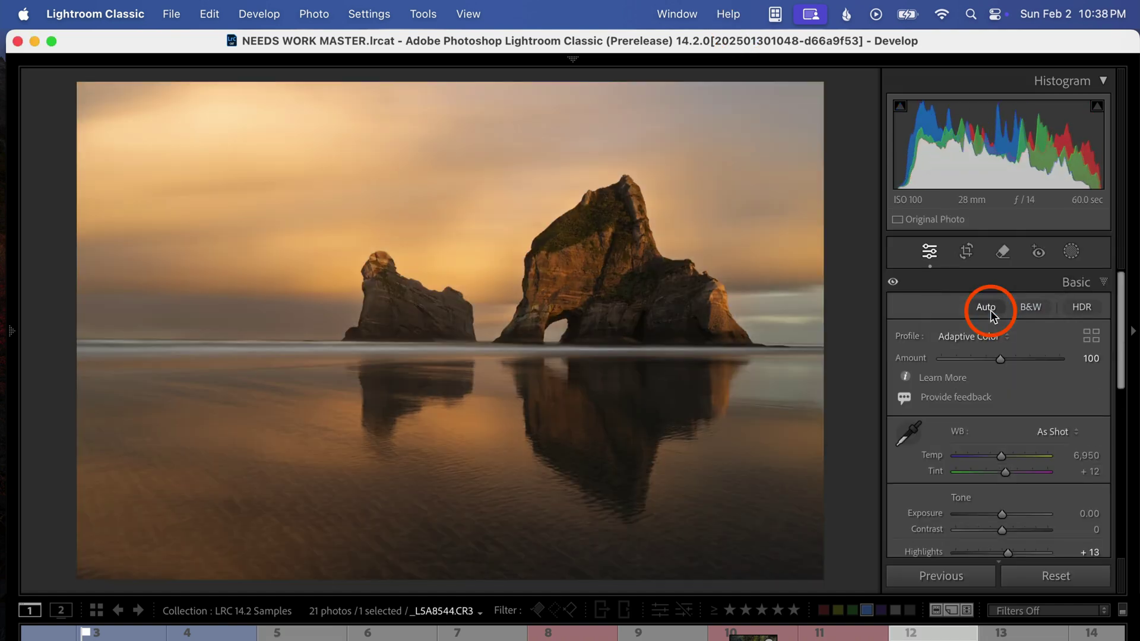
left_click(1081, 308)
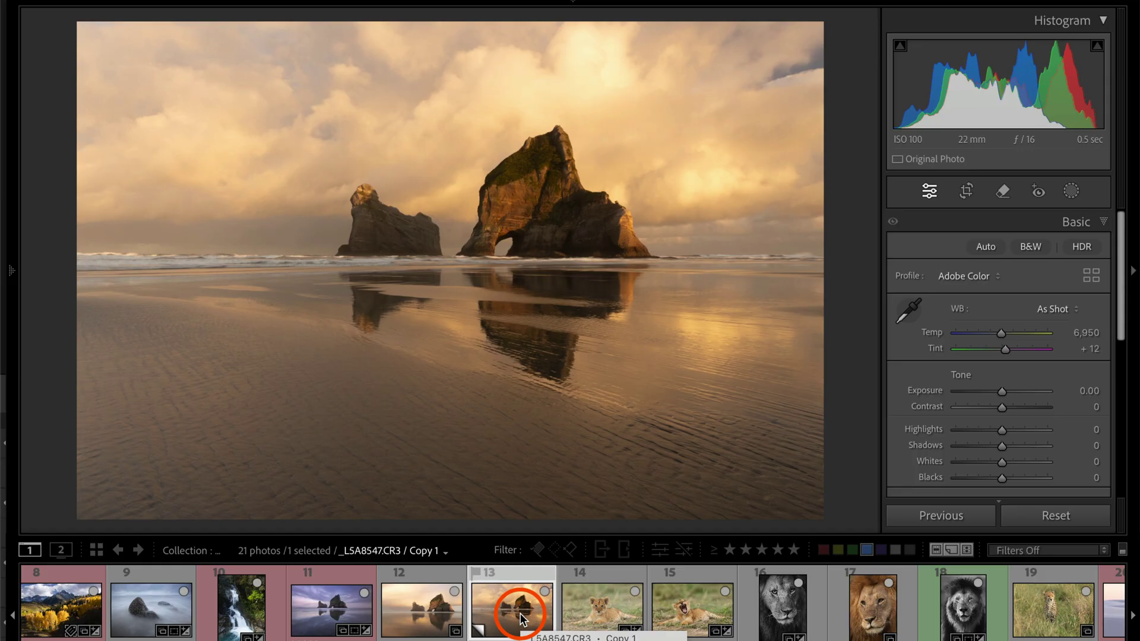
- Preview profiles for the arch photo in the Profile Browser, then switch to the lion portrait
left_click(1091, 276)
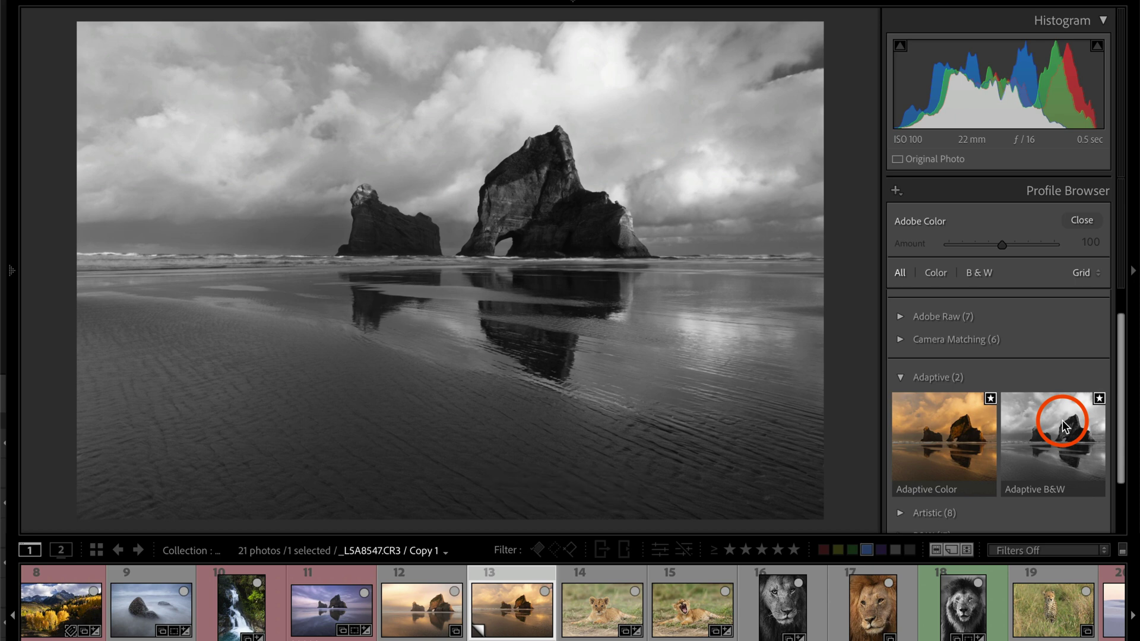
left_click(870, 597)
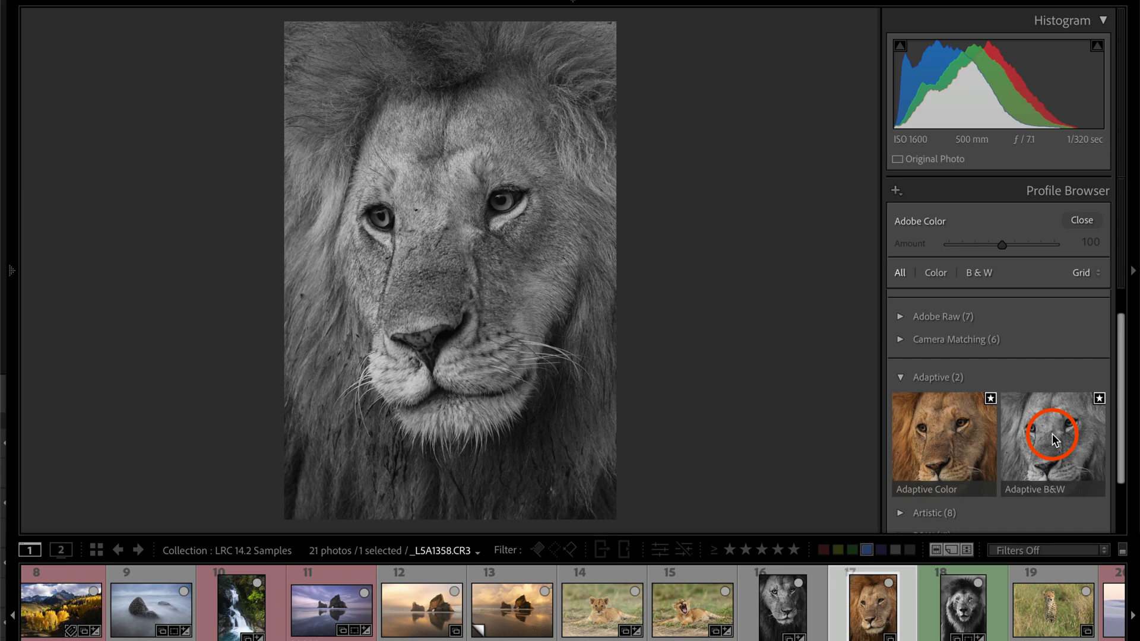
- Switch to the cheetah-in-grass photo and apply the Adaptive Color profile
left_click(1041, 603)
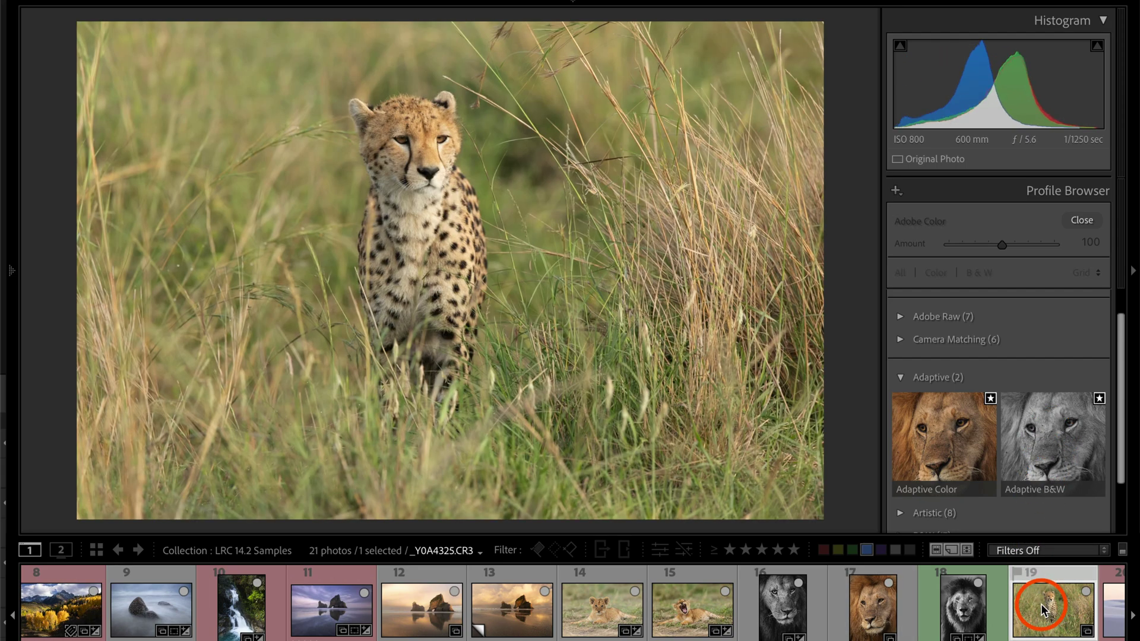
left_click(934, 435)
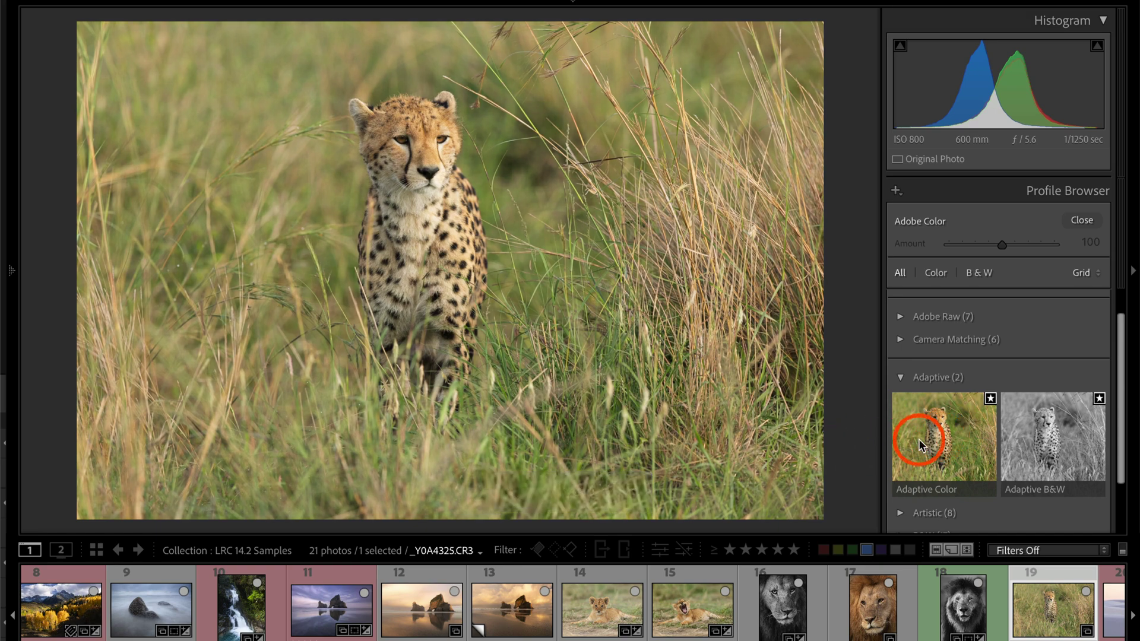
left_click(937, 438)
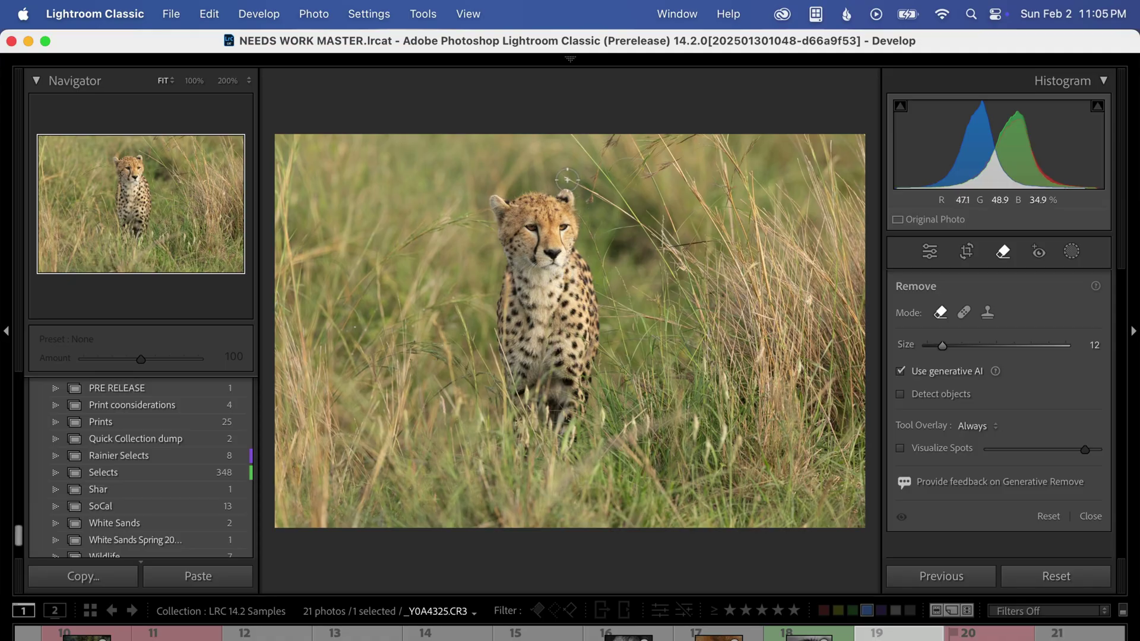
- Mark three grass blades by the cheetah's head and chest and remove them with generative AI
mouse_move(567, 180)
left_mouse_down()
mouse_move(636, 224)
mouse_move(572, 139)
left_mouse_up()
left_click_drag(483, 213, 397, 243)
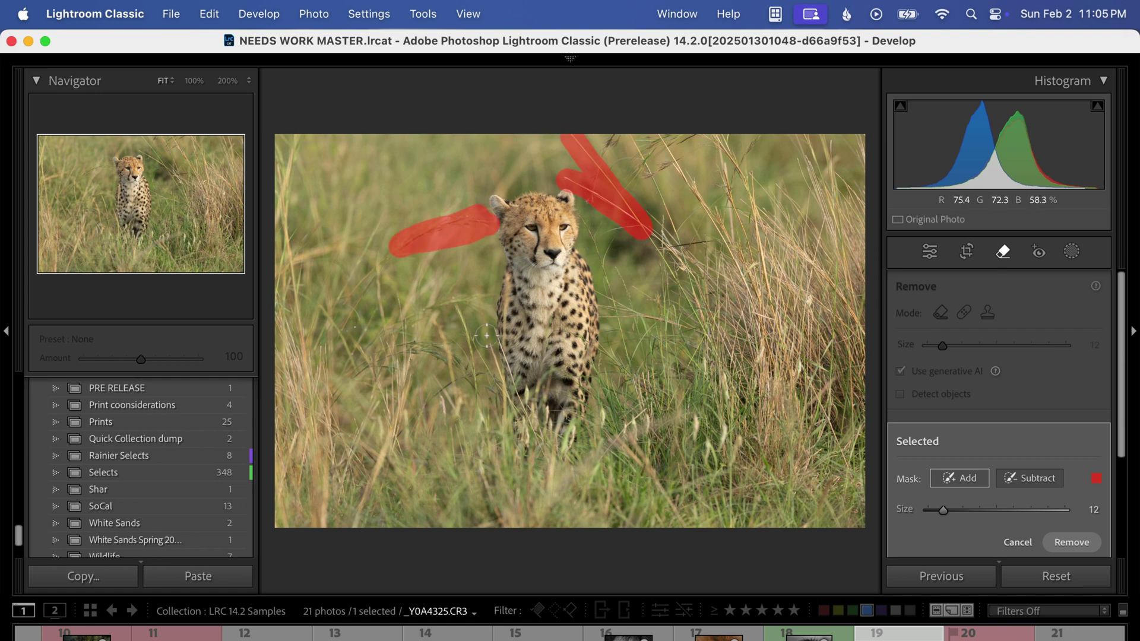
left_click_drag(487, 297, 378, 342)
scroll(1033, 510, "down", 5)
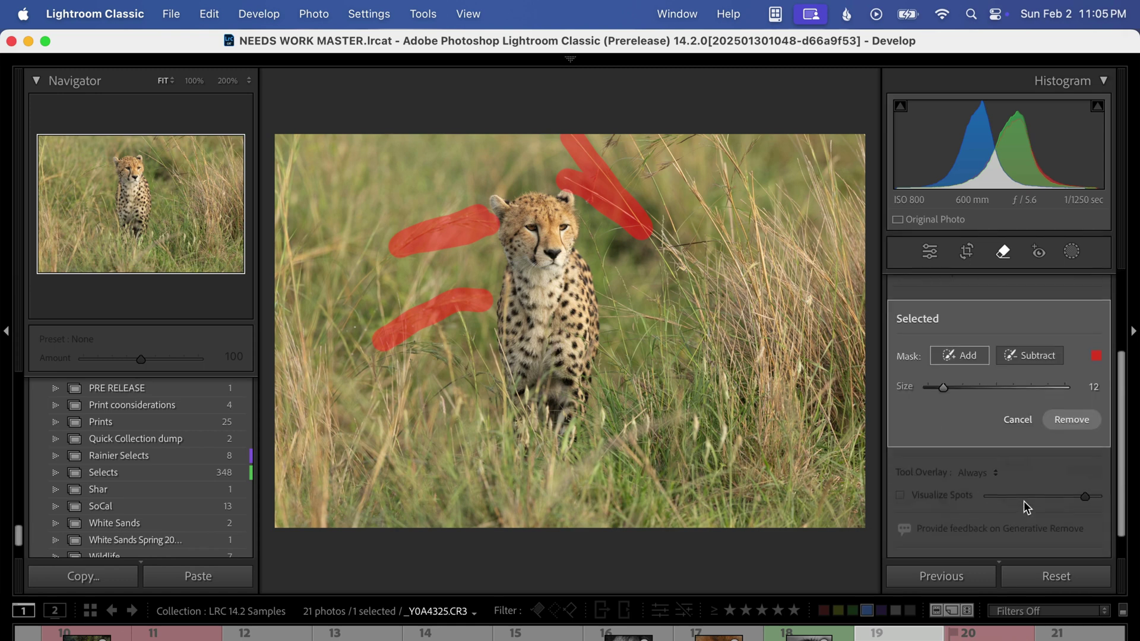
left_click(1068, 422)
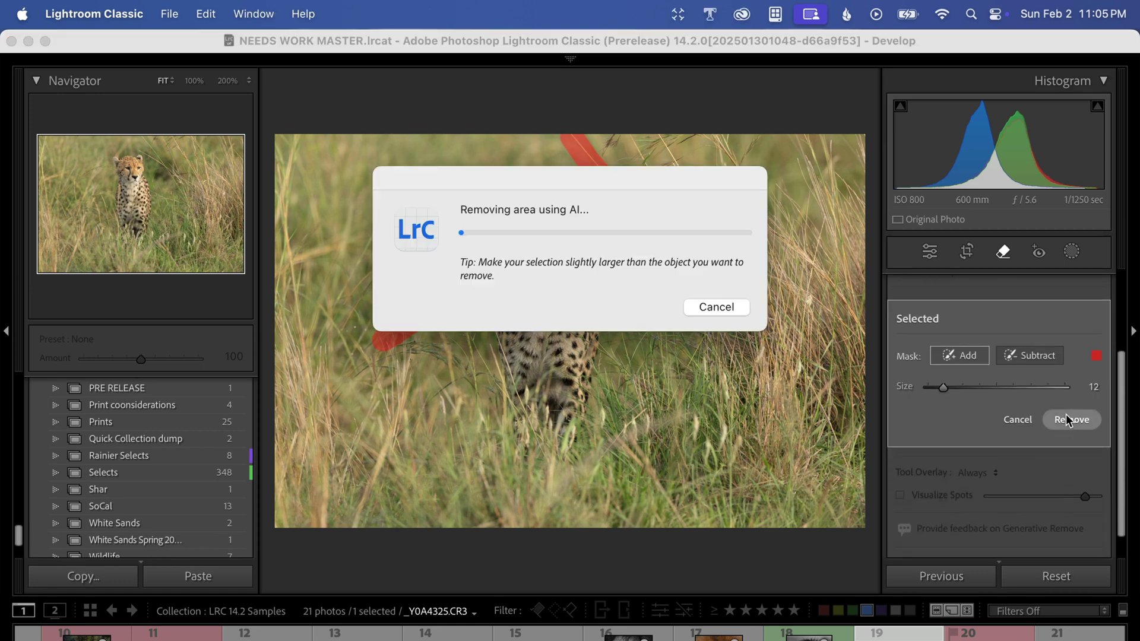